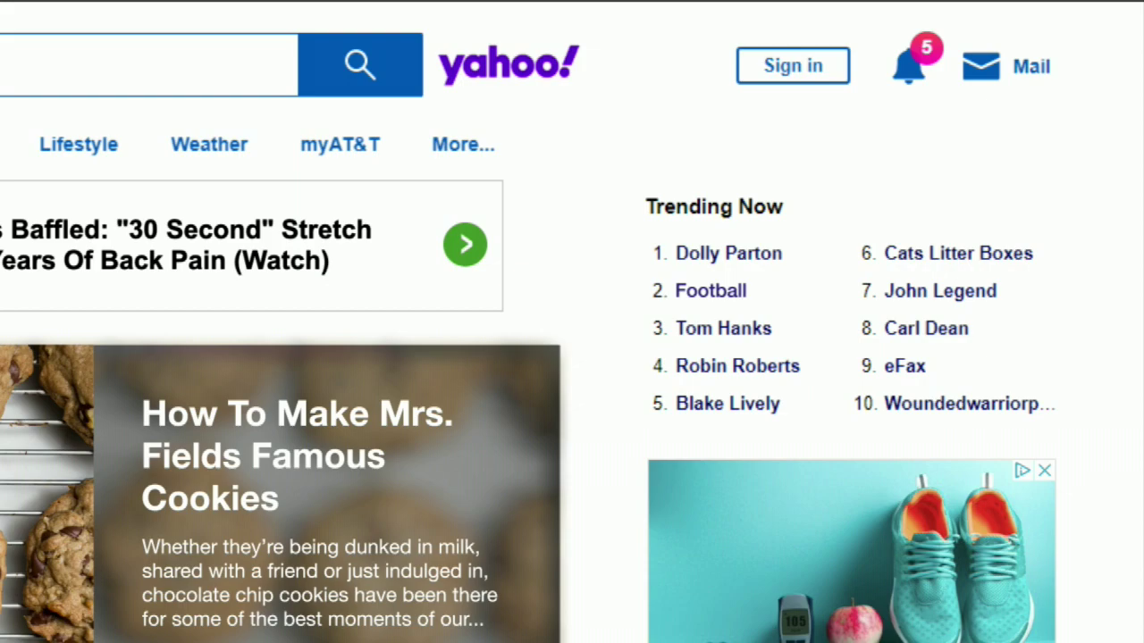
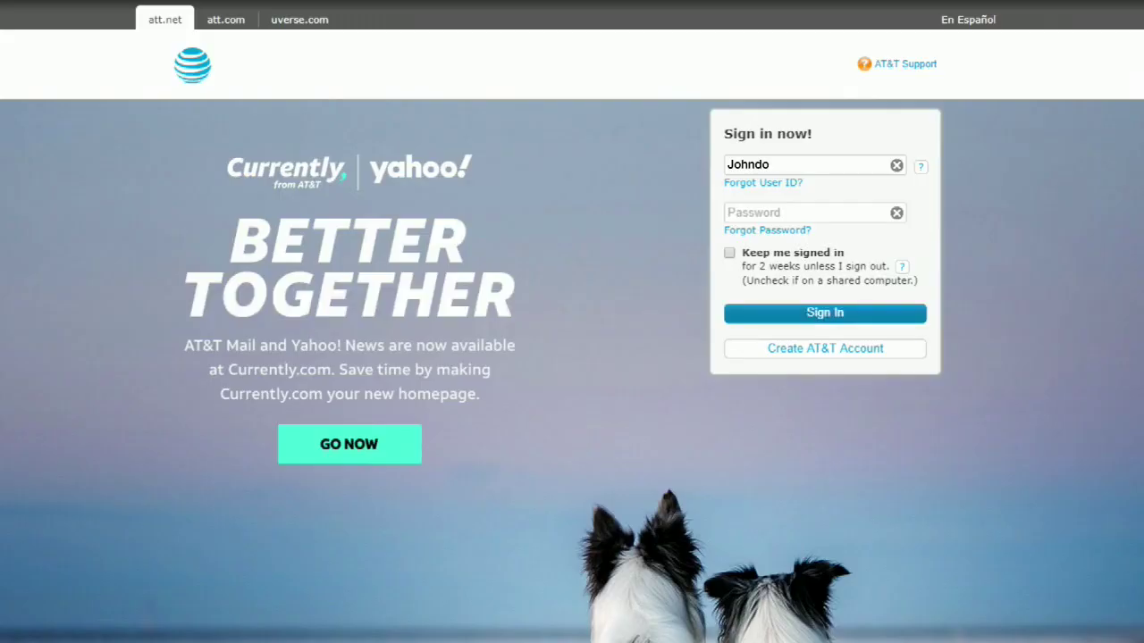
{"action": "key", "text": "Tab"}
{"action": "type", "text": "************"}
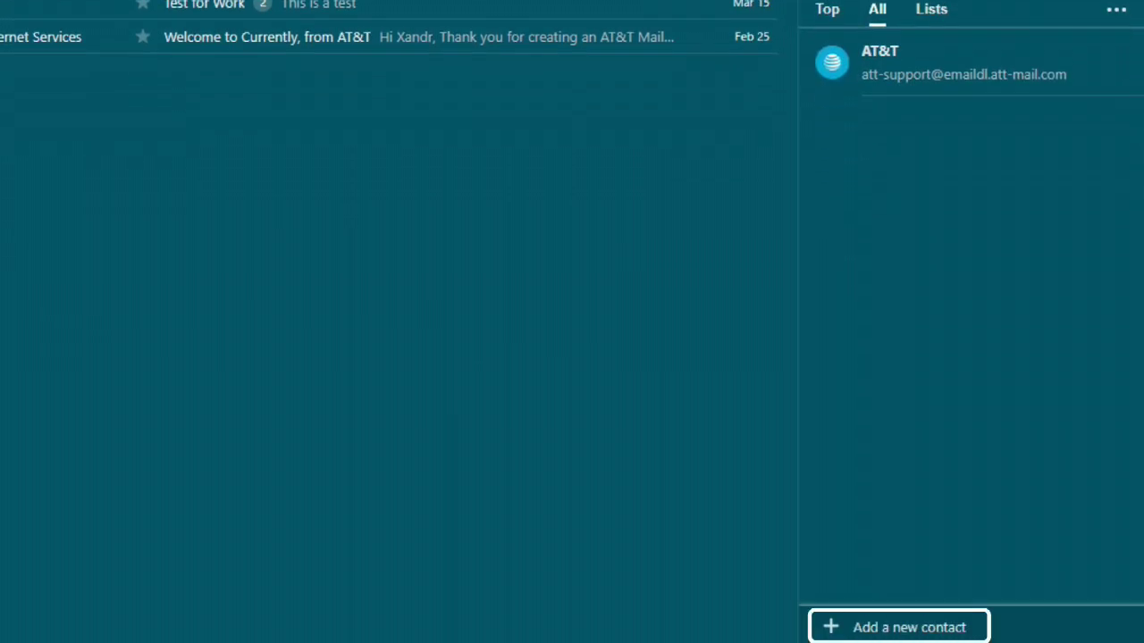
{"action": "type", "text": "Jane Do"}
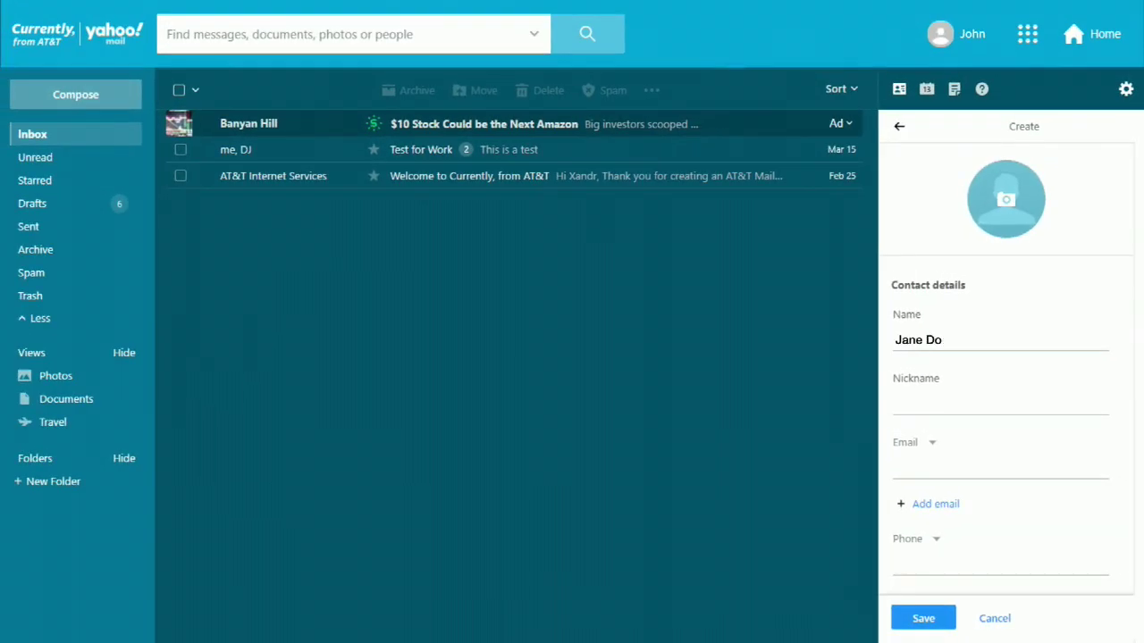
{"action": "type", "text": "e"}
{"action": "key", "text": "Tab"}
{"action": "type", "text": "Jane"}
{"action": "key", "text": "Tab"}
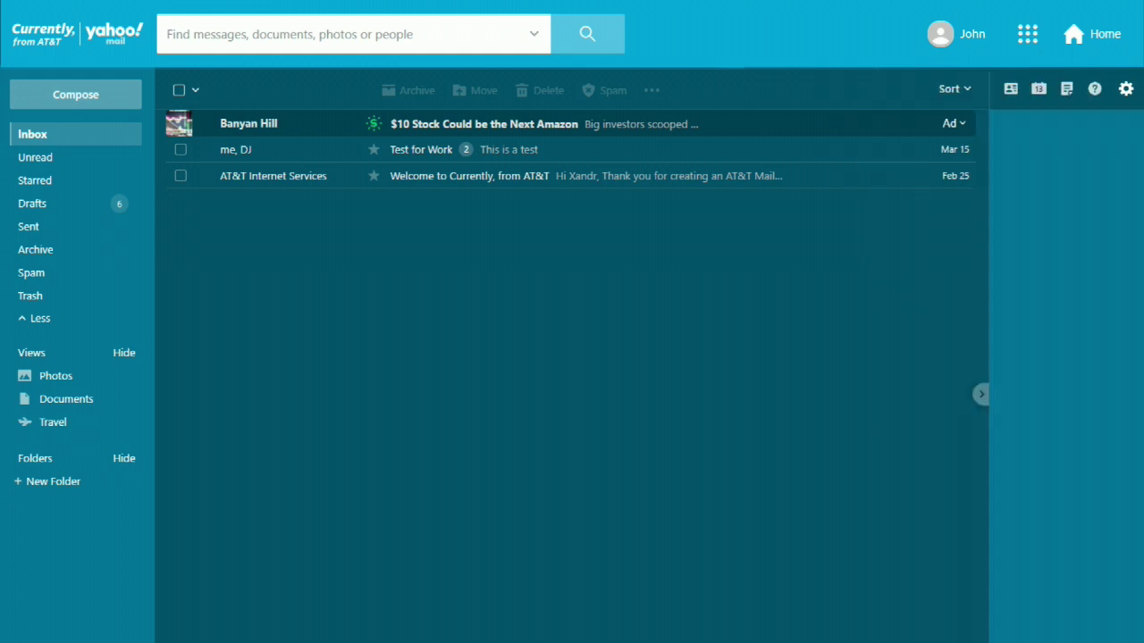
Step: Open the AT&T welcome message and add its sender, AT&T Internet Services, to contacts
{"action": "key", "text": "Down"}
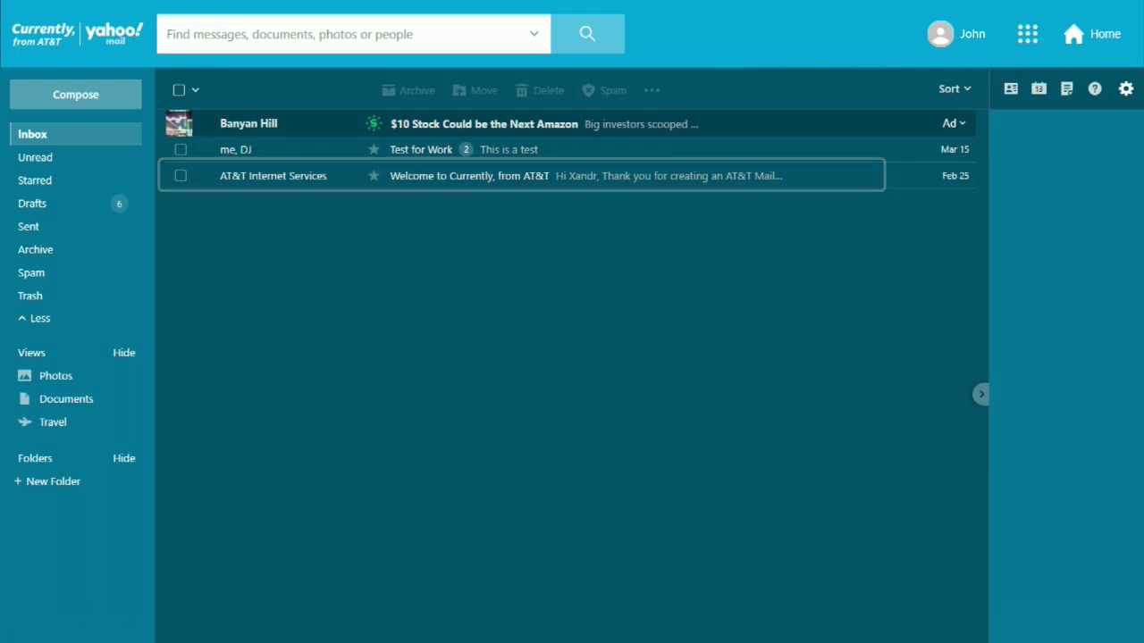
{"action": "key", "text": "Return"}
{"action": "key", "text": "Tab"}
{"action": "key", "text": "Return"}
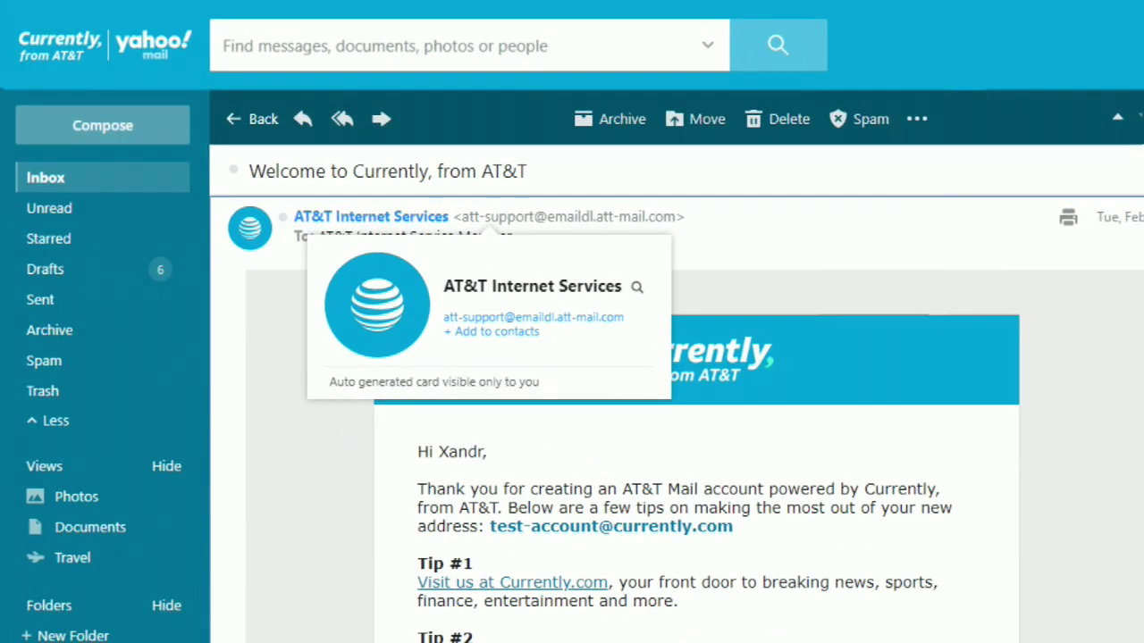
{"action": "key", "text": "Tab"}
{"action": "key", "text": "Return"}
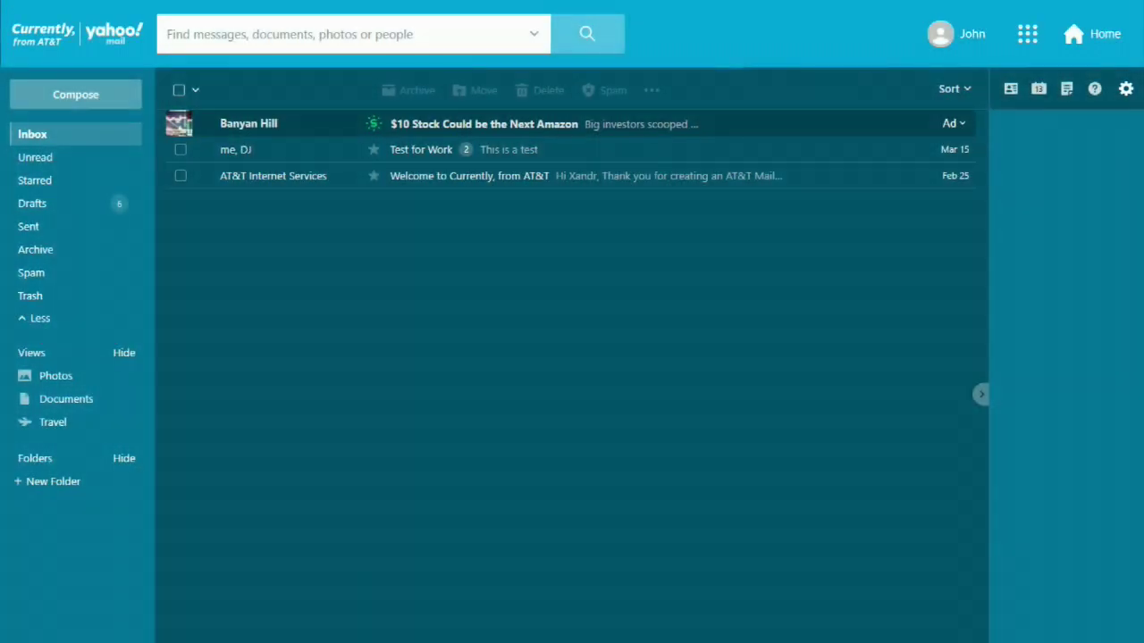
{"action": "left_click", "coordinate": [1010, 89]}
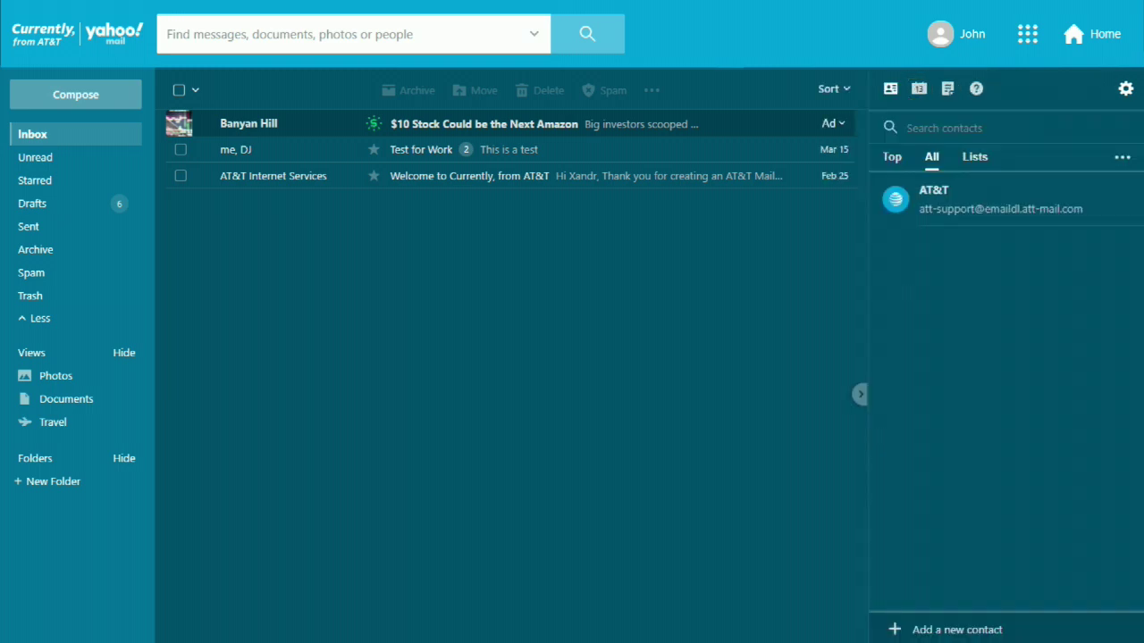
{"action": "left_click", "coordinate": [975, 156]}
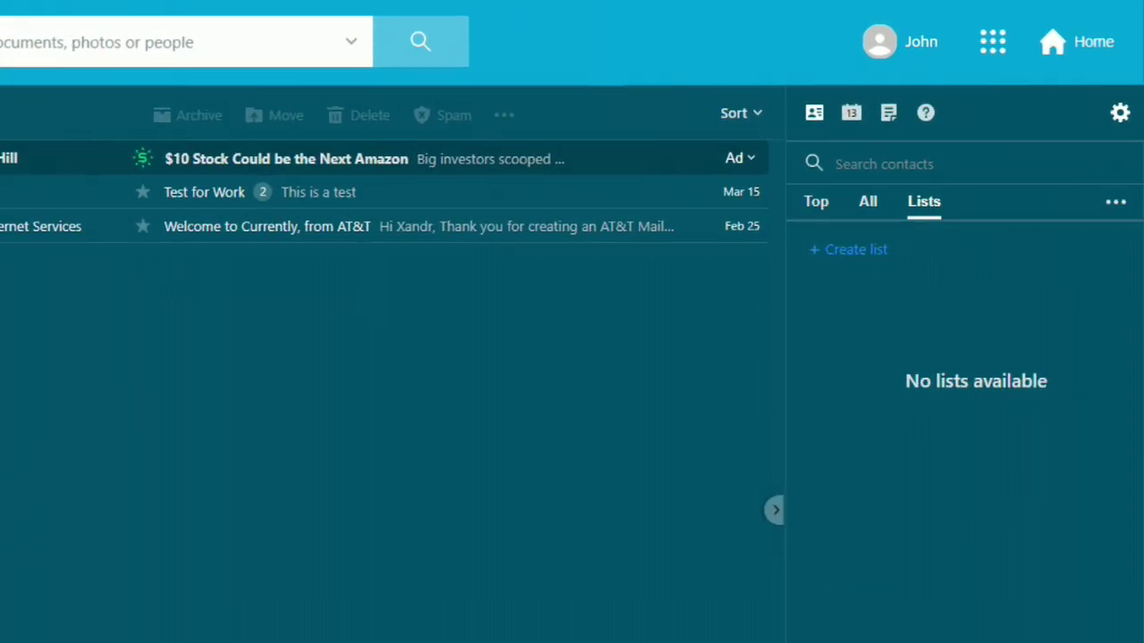
{"action": "type", "text": "Family"}
{"action": "key", "text": "Tab"}
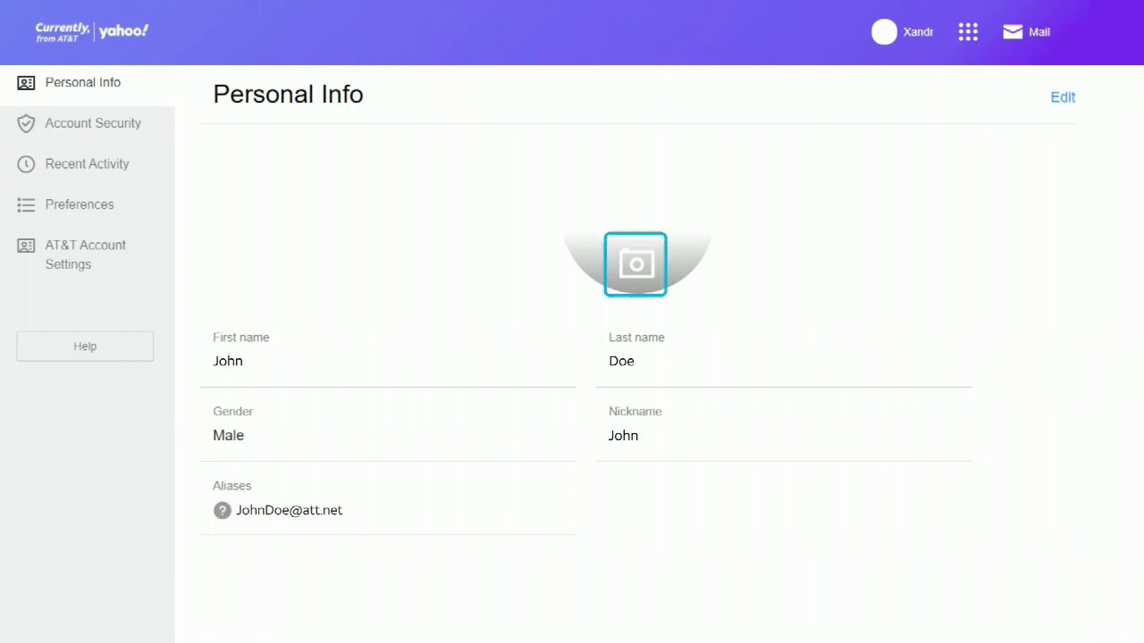
Step: Choose the Profile_picture file in the Open dialog for upload
{"action": "type", "text": "Profile_pi"}
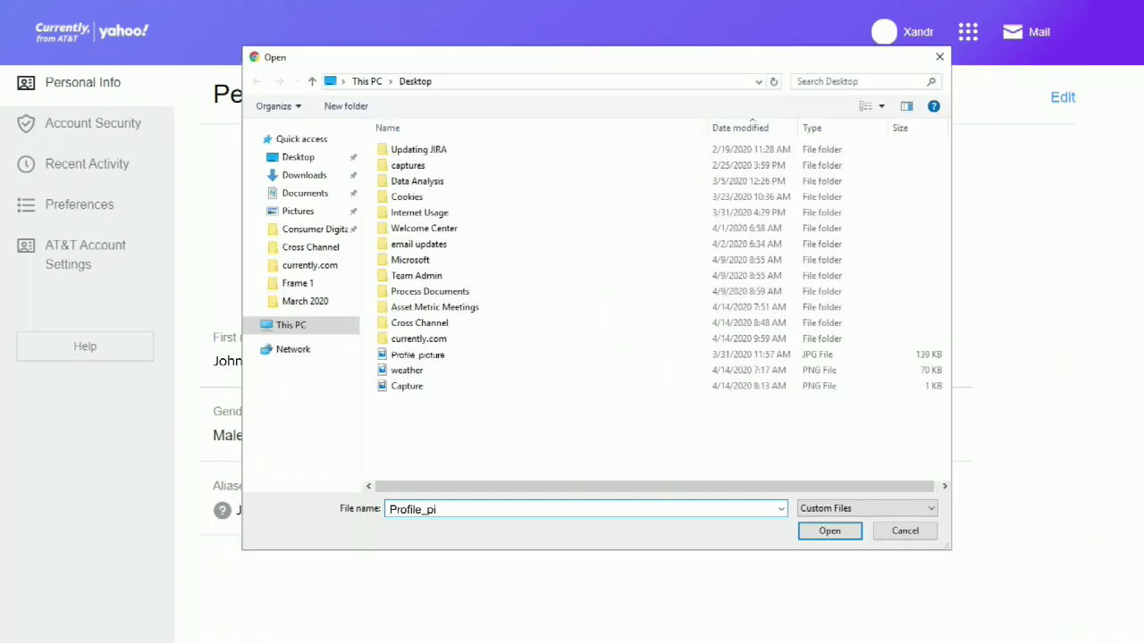
{"action": "type", "text": "cture"}
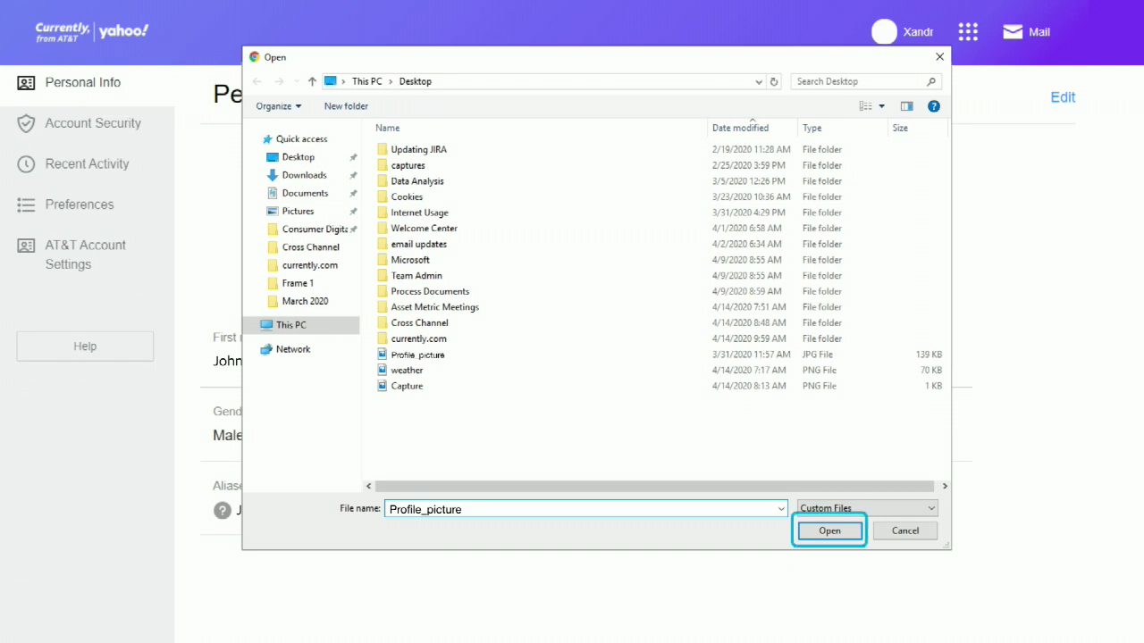
{"action": "key", "text": "Return"}
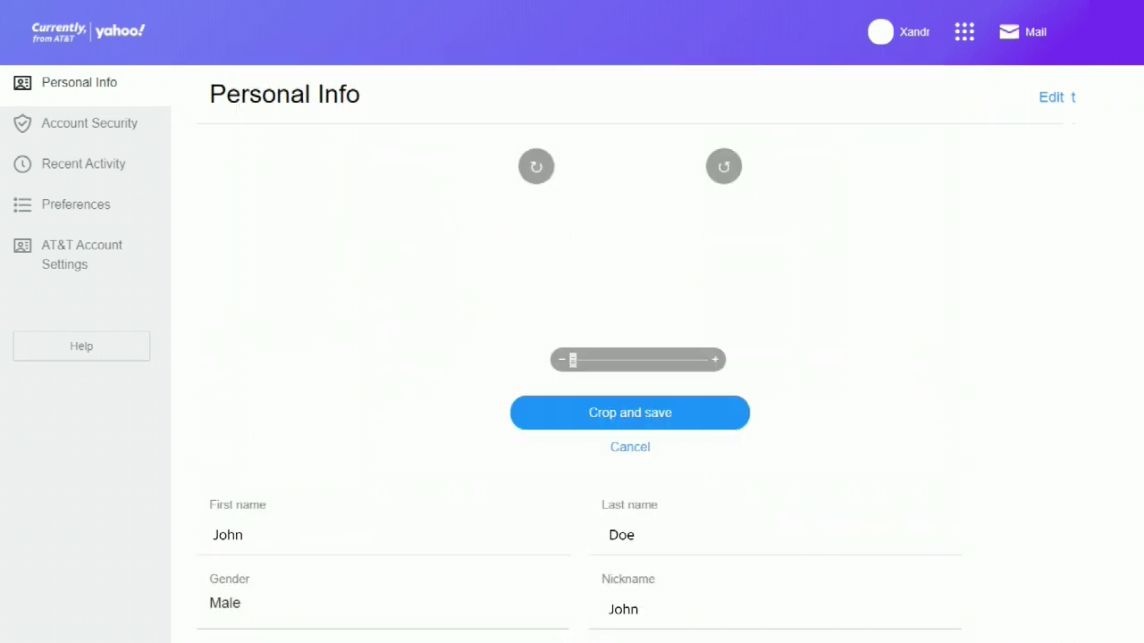